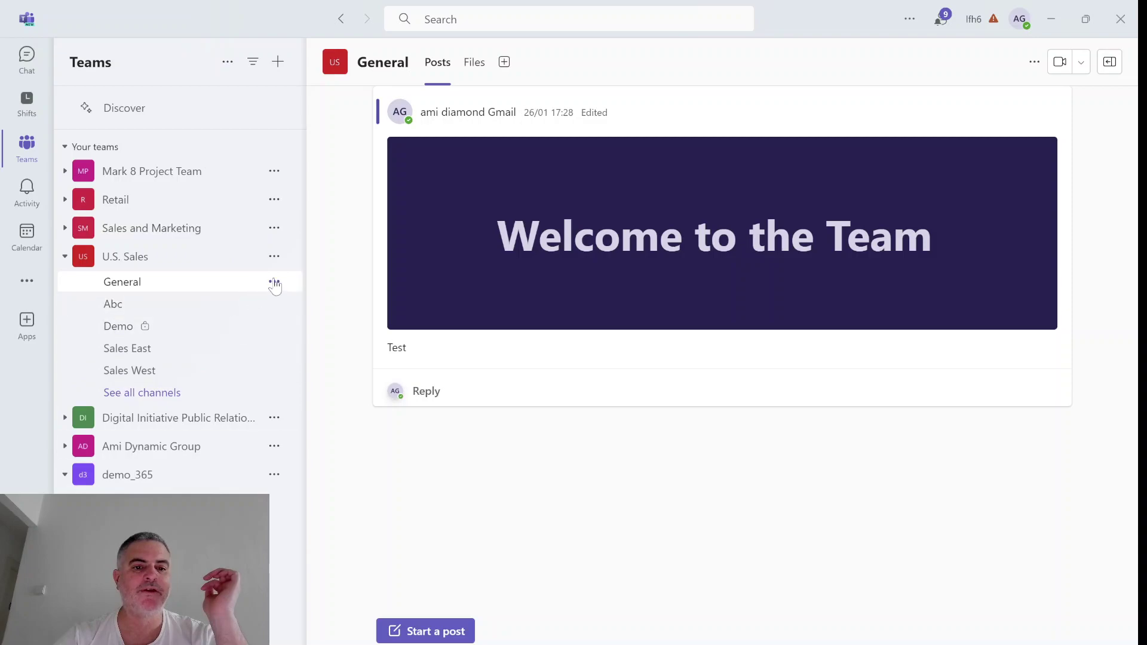
Hide the General channel of the U.S. Sales team and switch to its Sales West channel.
click(274, 282)
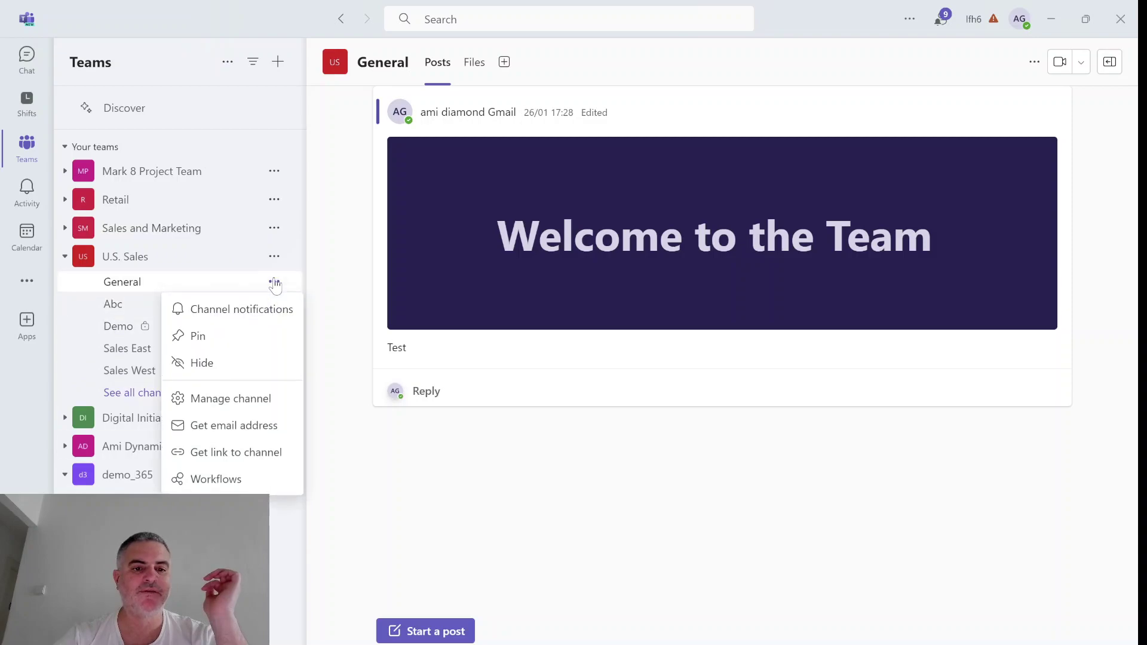
click(241, 374)
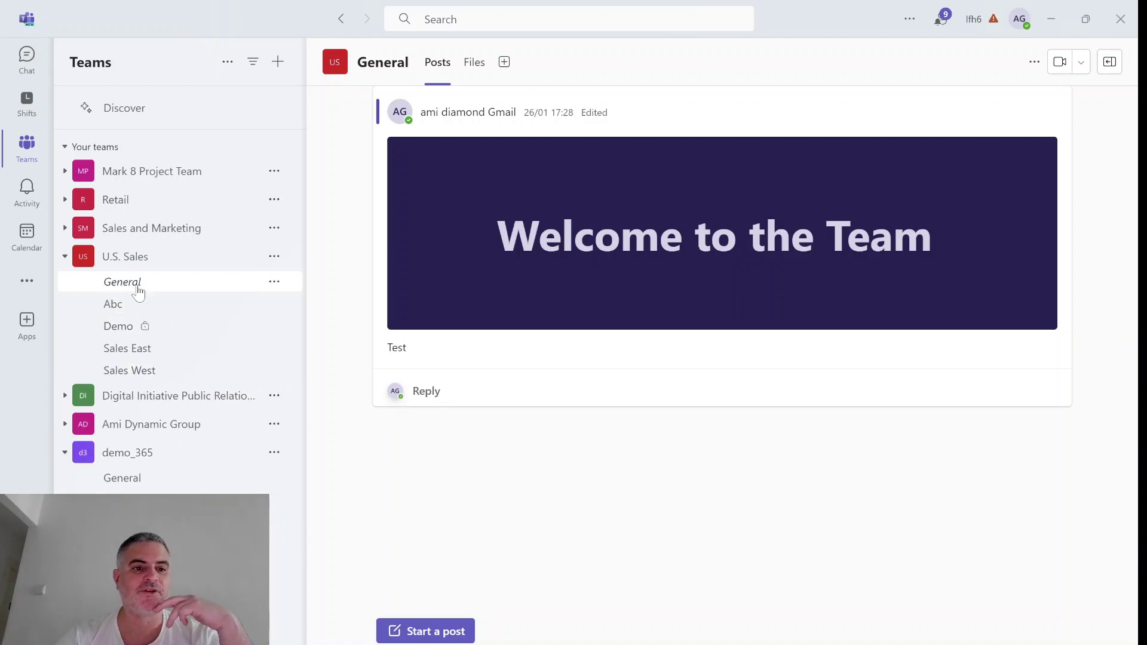
click(131, 371)
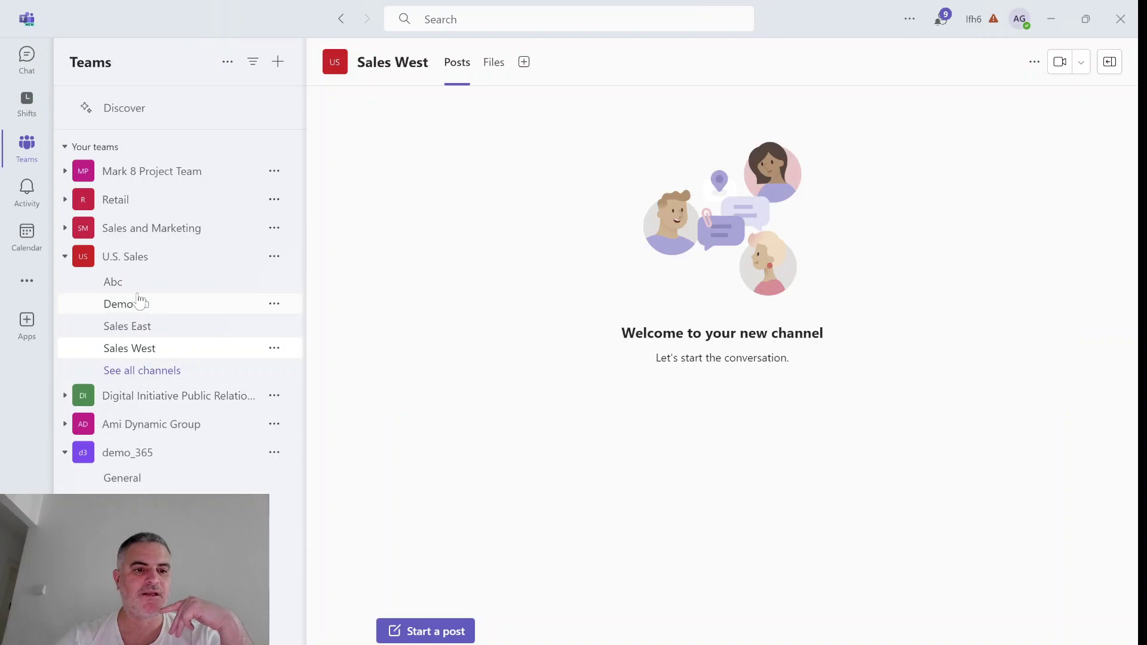
From the full channel list of U.S. Sales, hide the Abc, Demo and Sales East channels and return to the teams list.
click(141, 375)
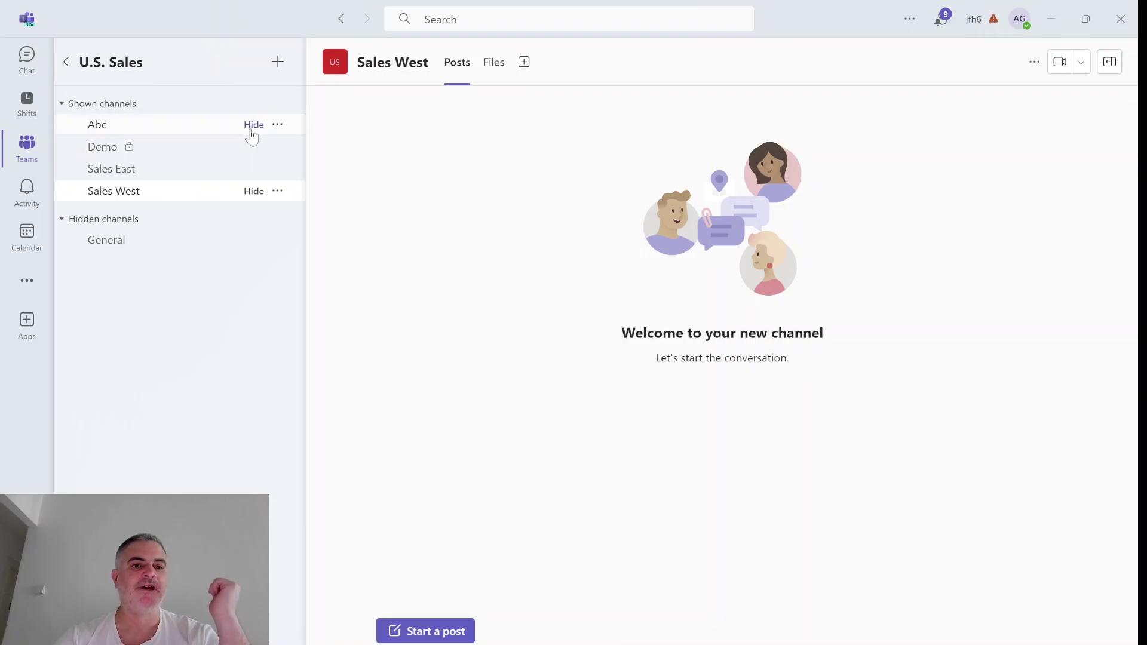
click(251, 124)
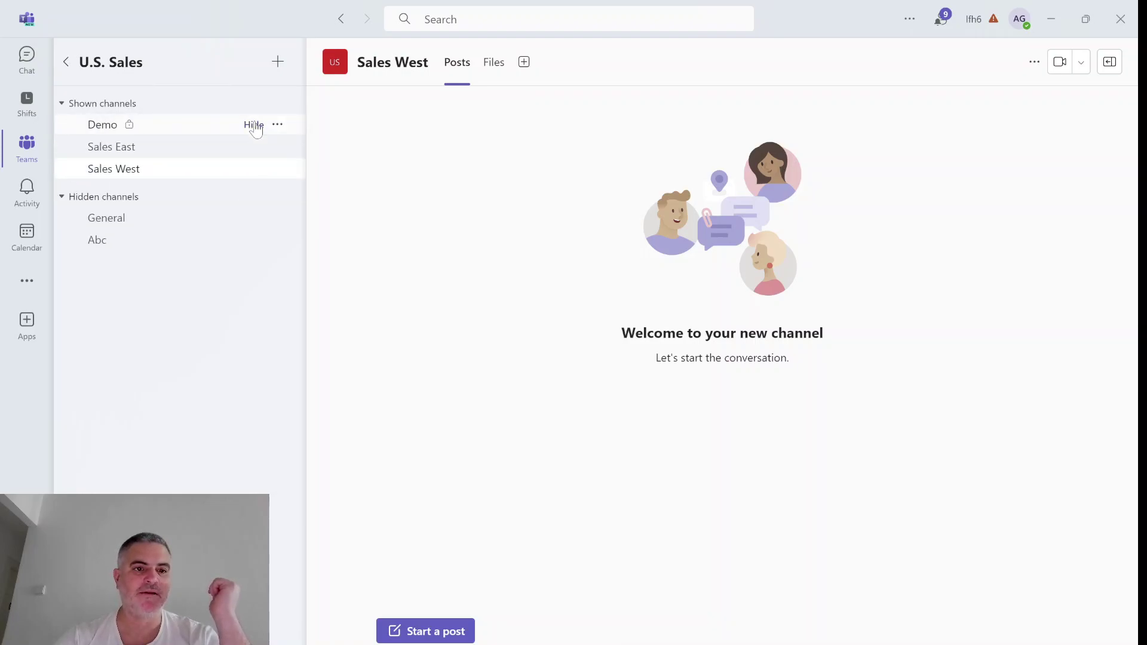
click(254, 125)
click(254, 125)
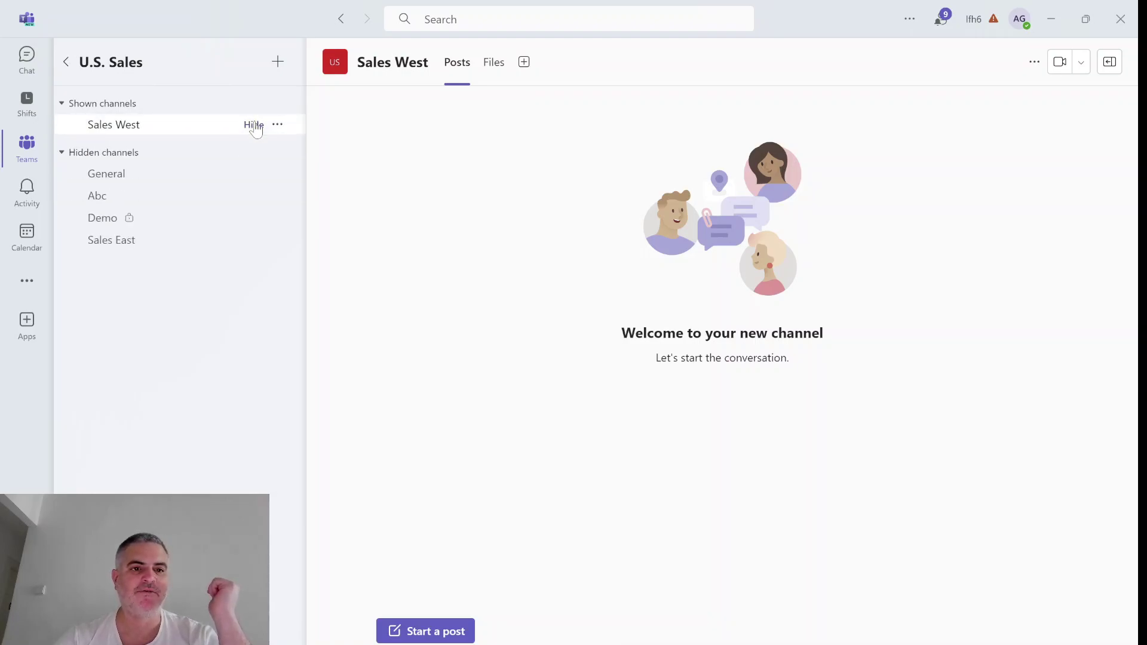
click(66, 62)
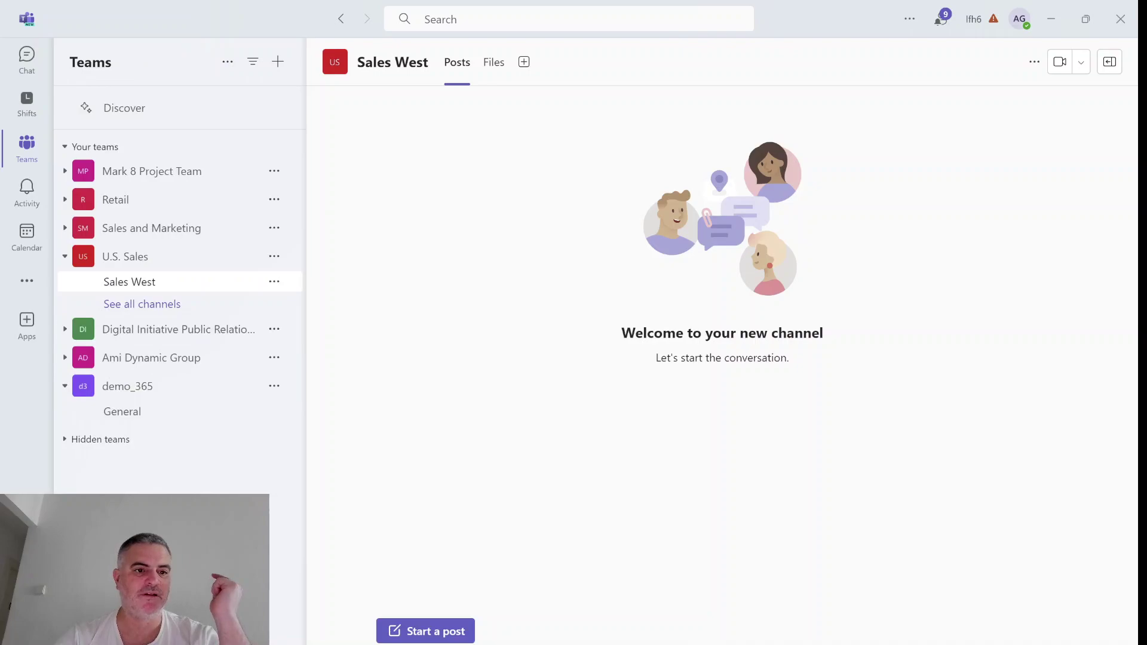
Hide the Sales West channel and restore the U.S. Sales team from the hidden teams.
click(275, 283)
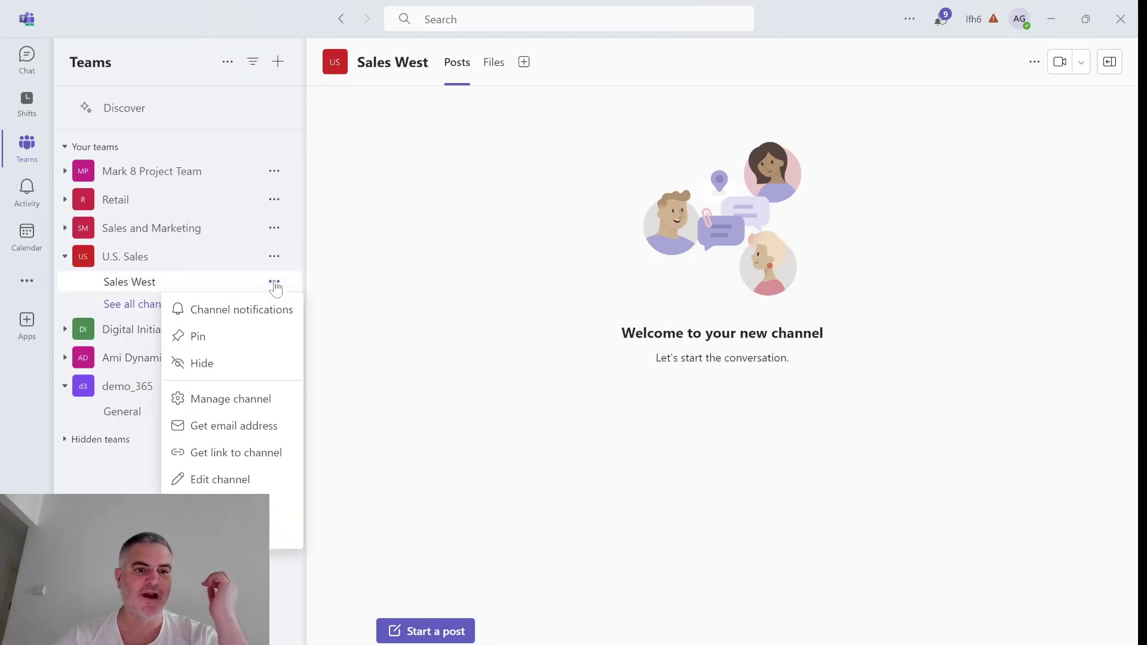
click(269, 368)
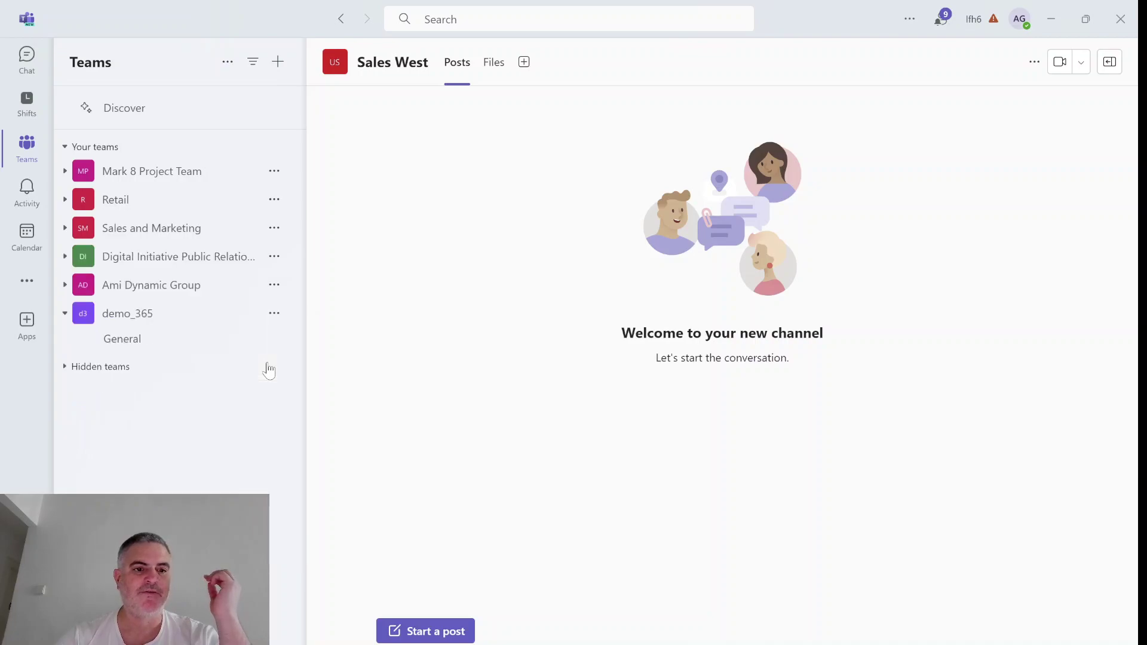
click(73, 367)
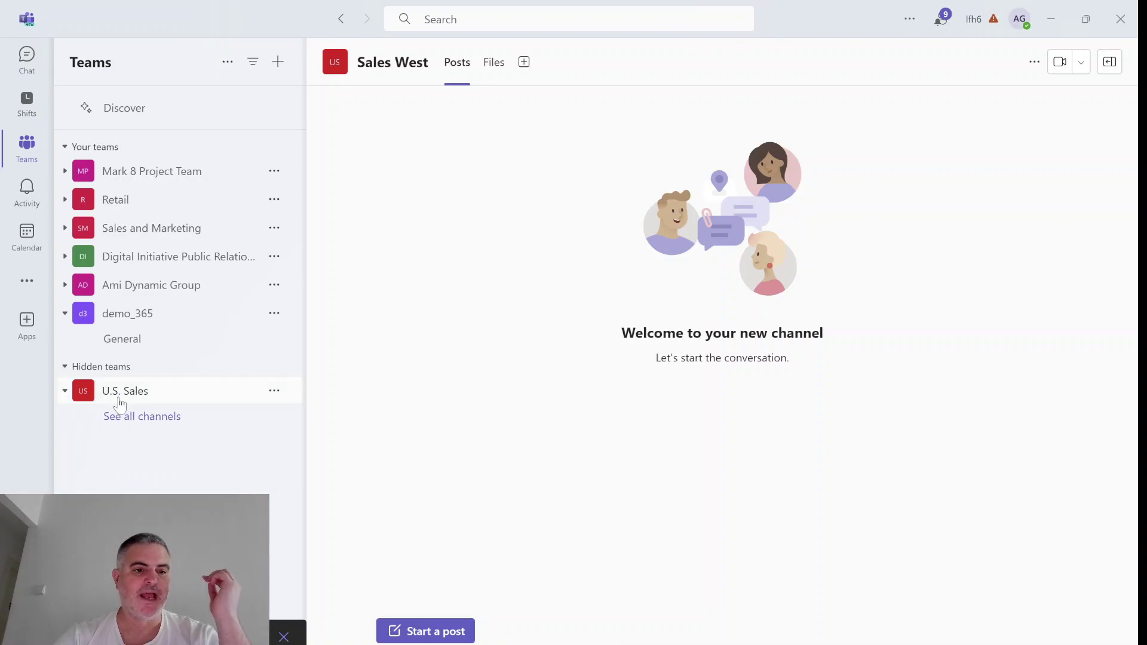
click(273, 392)
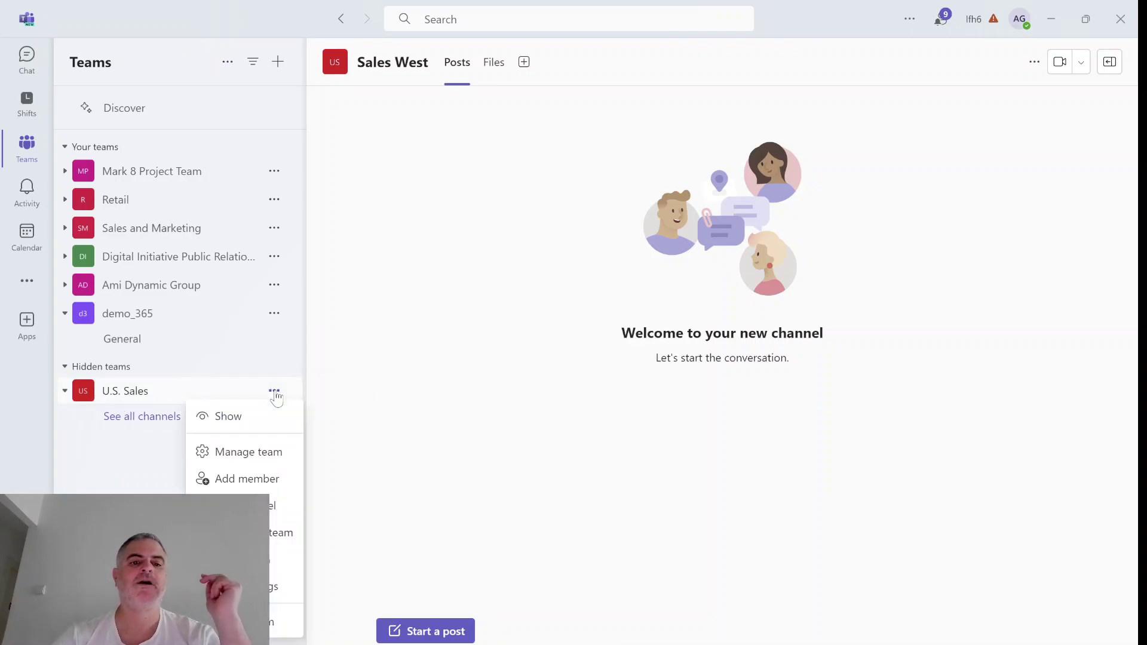
click(263, 422)
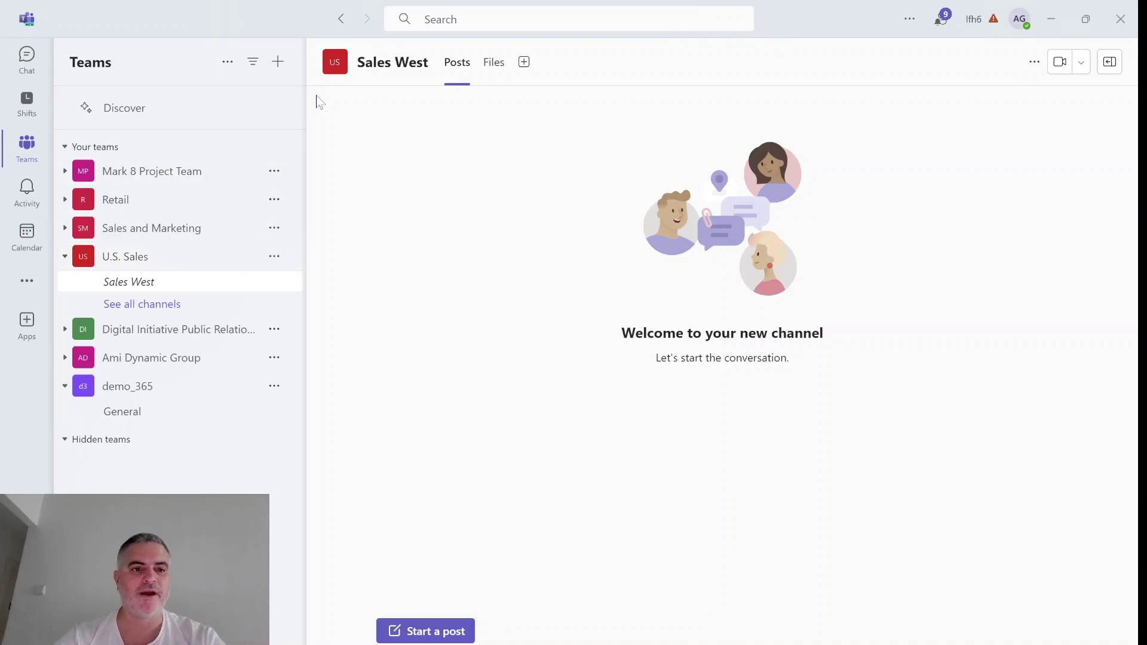
In the U.S. Sales team's channel management, turn on Show for me for General, Demo, Abc, Sales East and Sales West.
click(274, 256)
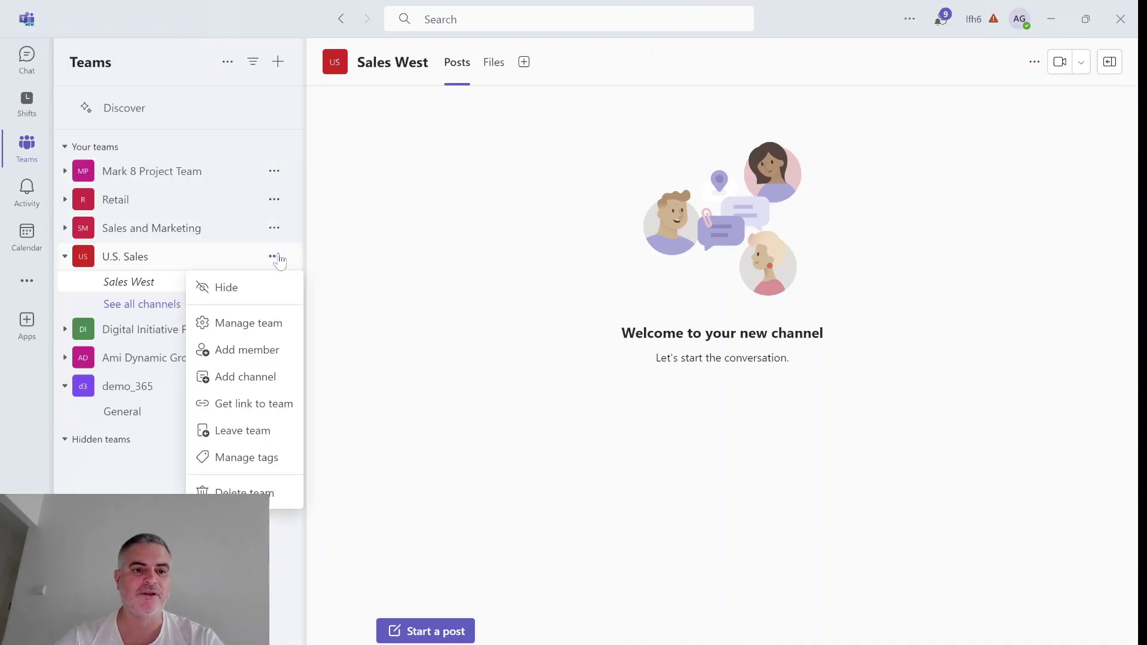
click(264, 326)
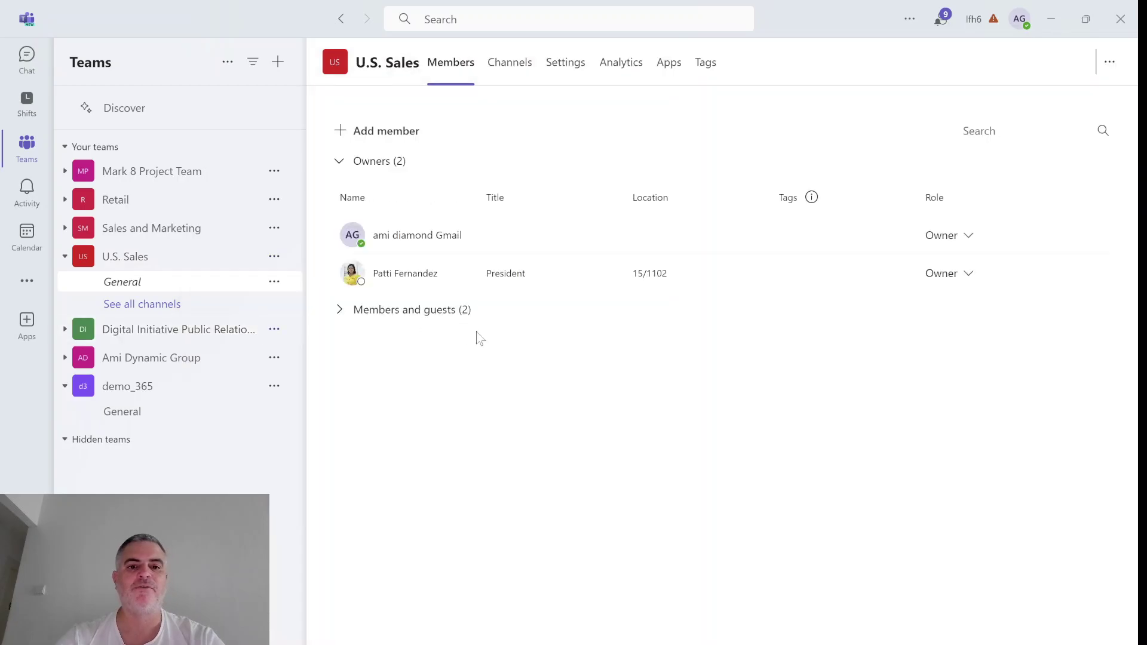
click(515, 68)
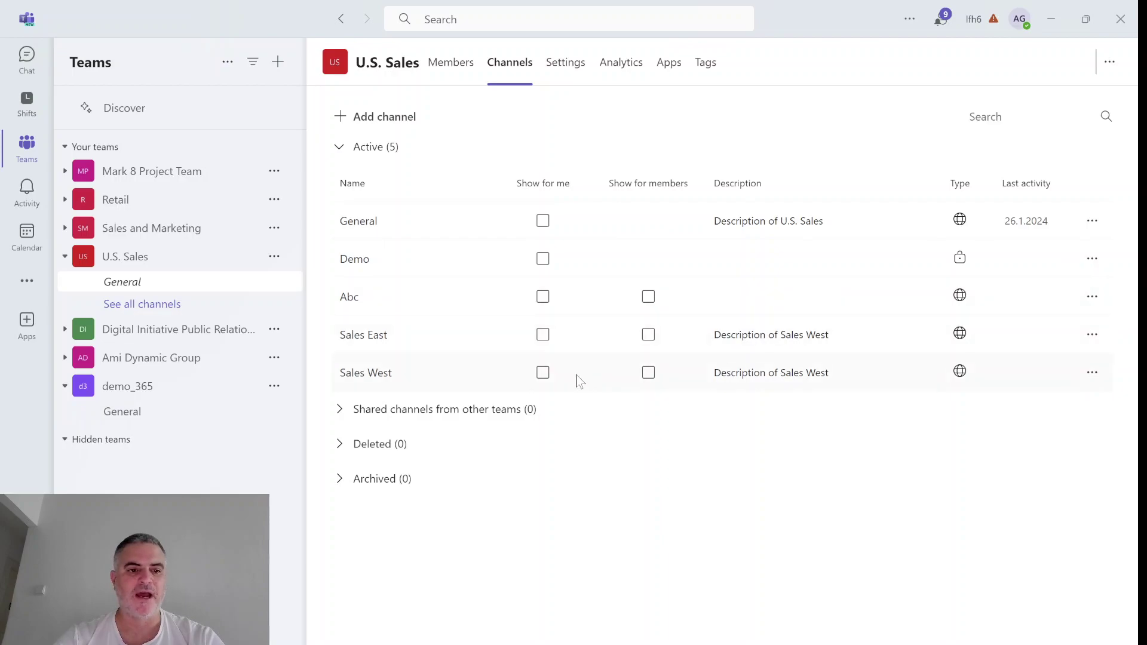
click(543, 222)
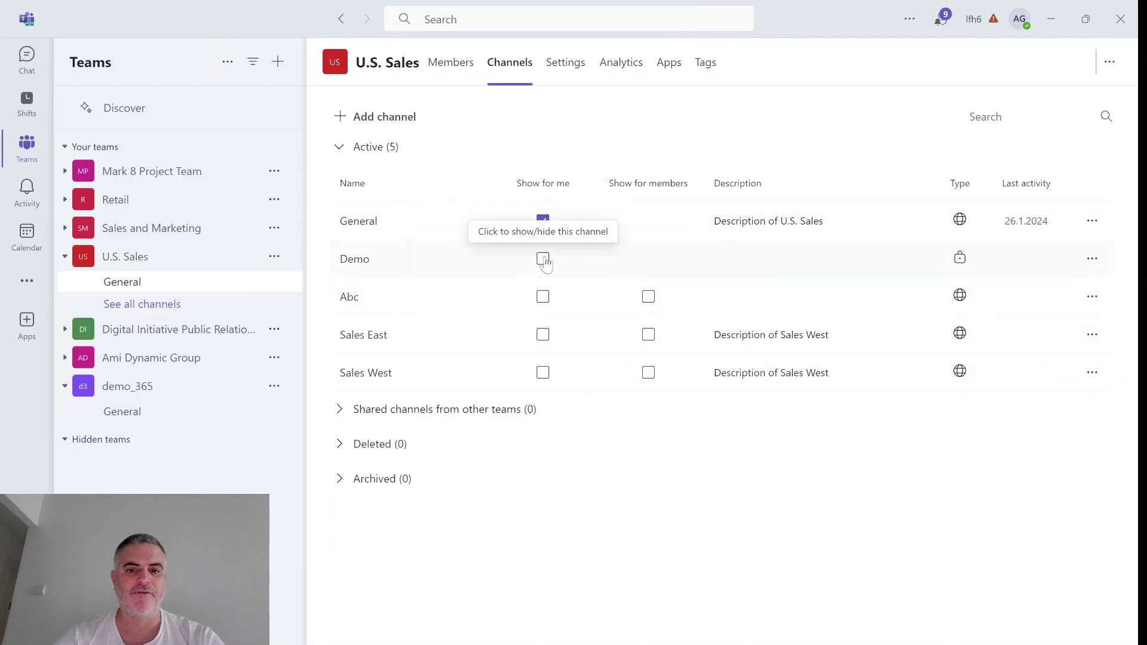
click(543, 260)
click(543, 296)
click(543, 336)
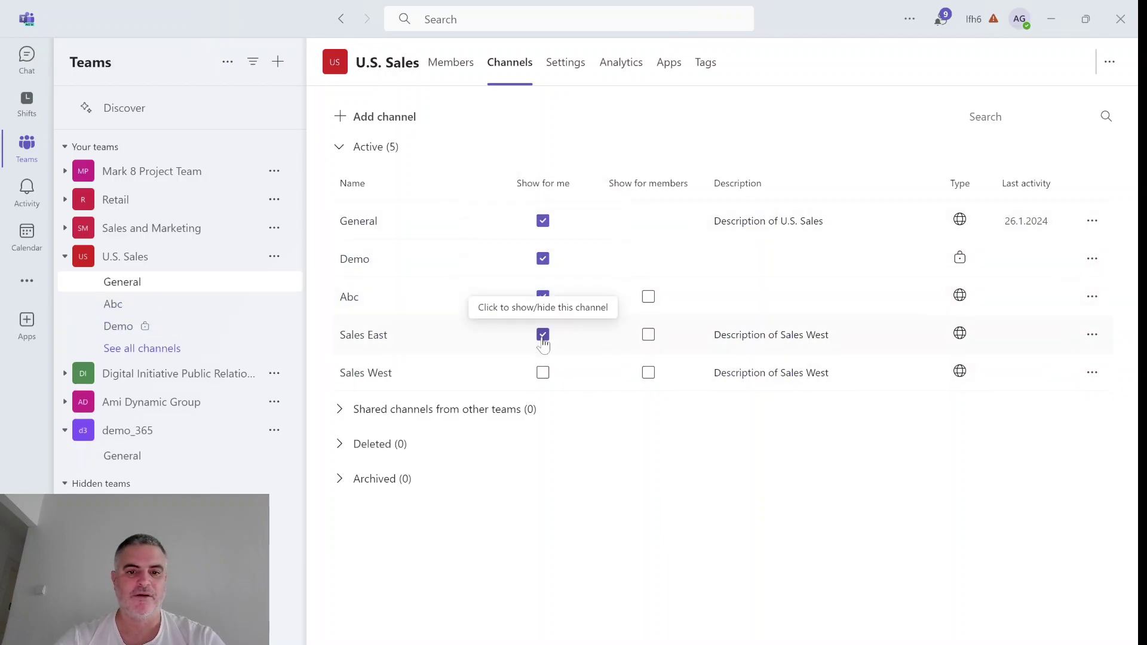
click(543, 372)
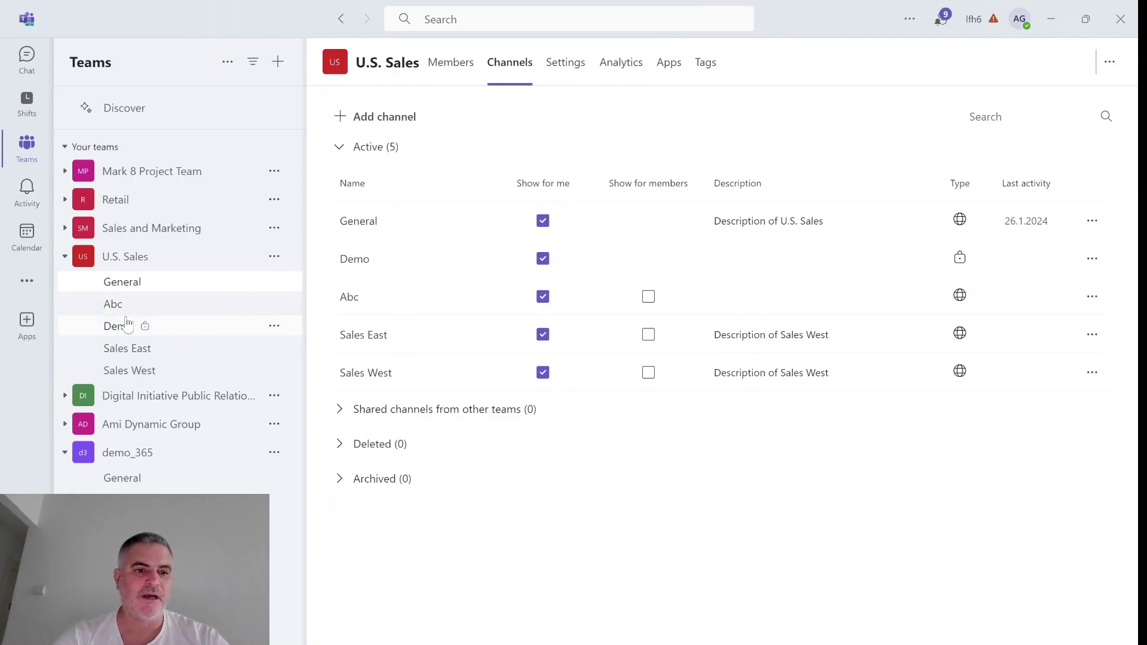
Switch to Teams in the web browser and hide the General and Abc channels of the U.S. Sales team.
click(99, 304)
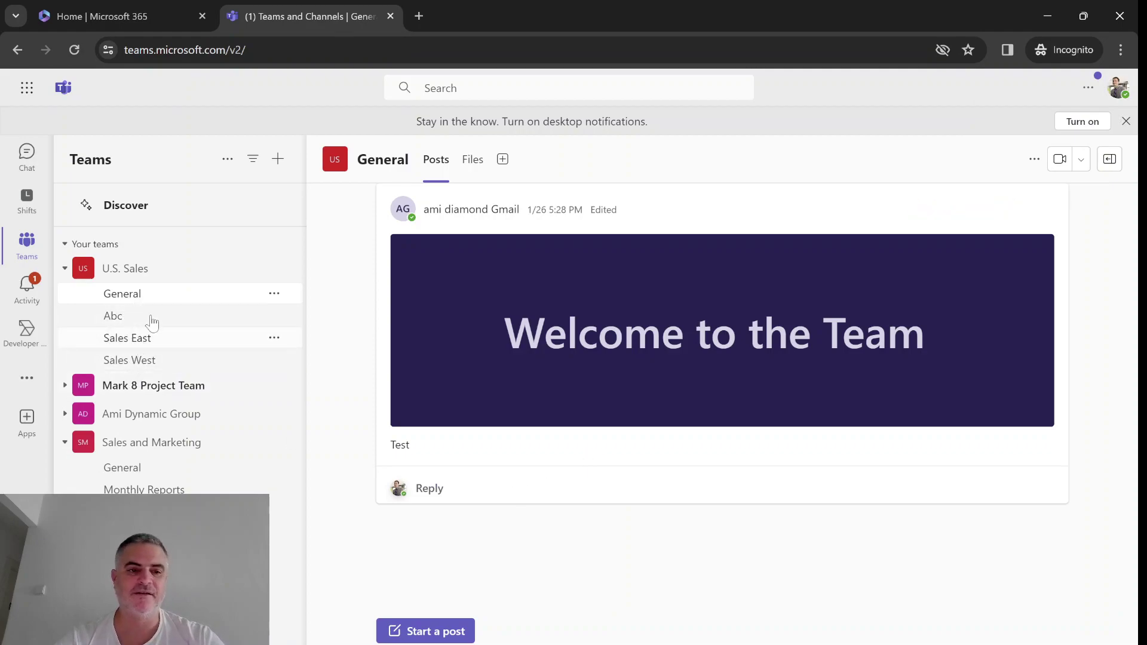
click(276, 295)
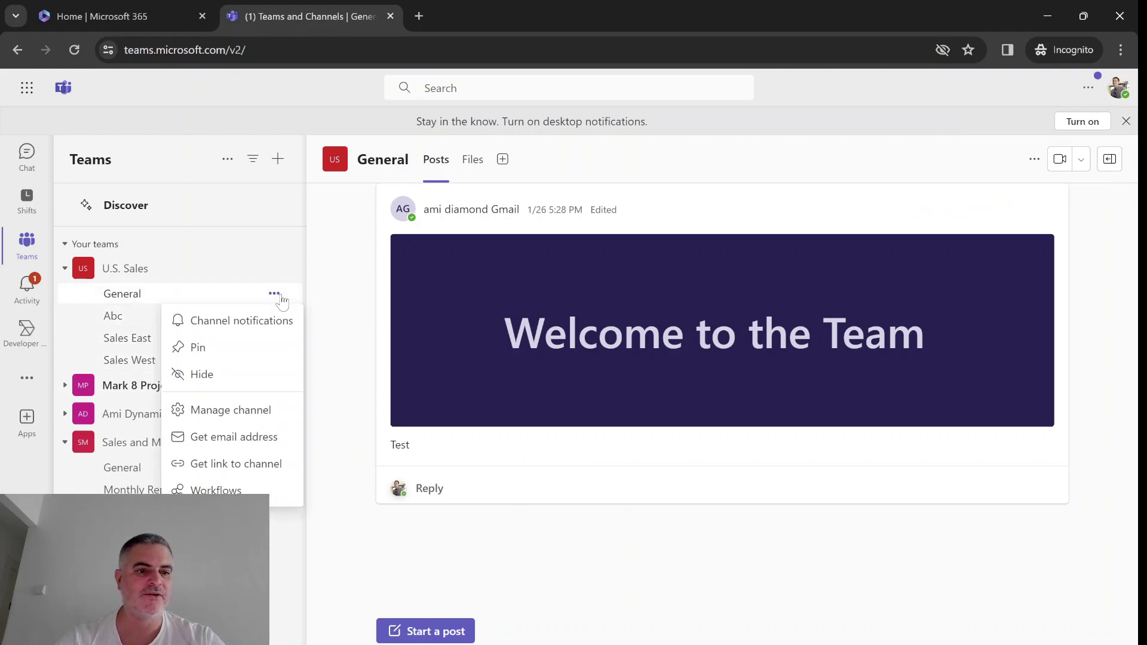
click(236, 376)
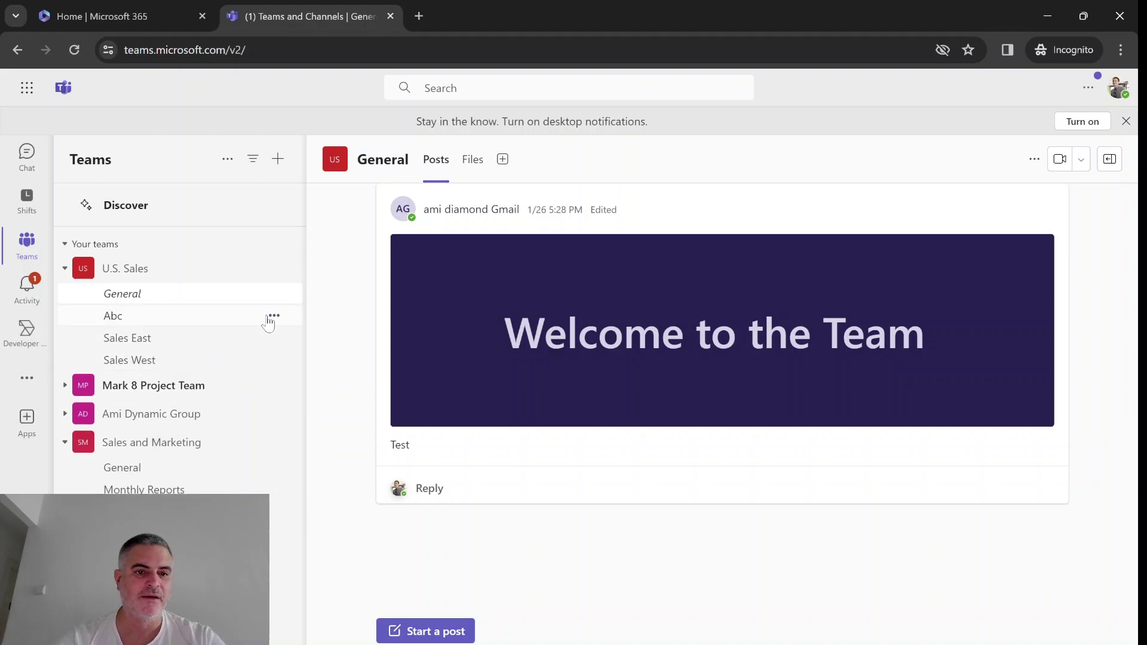
click(273, 318)
click(259, 396)
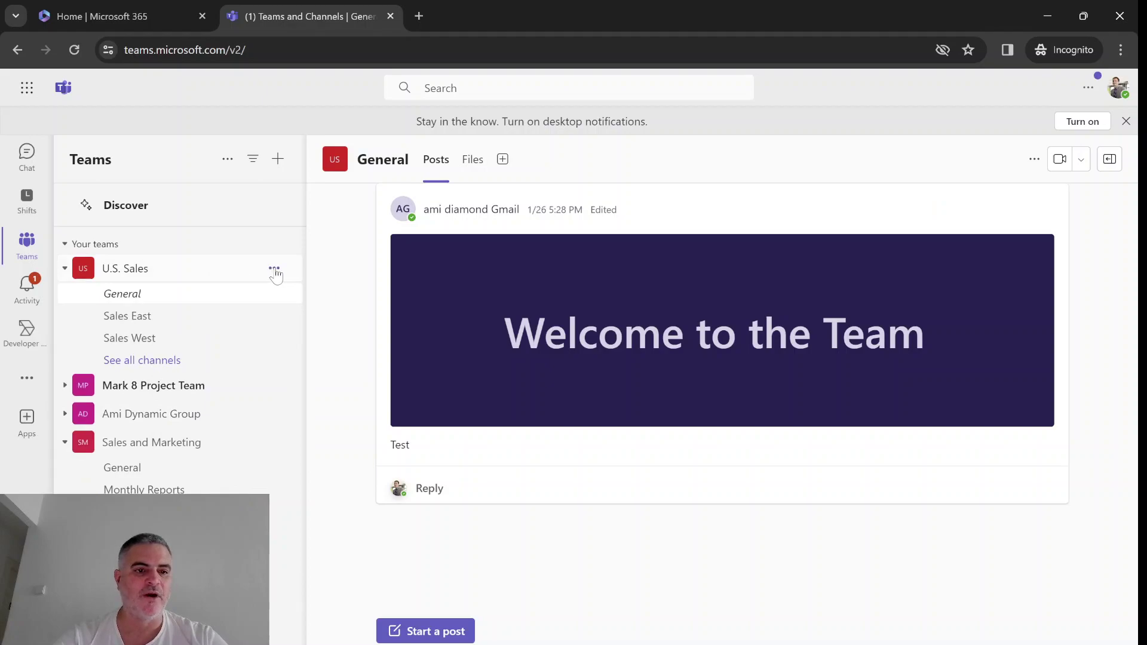
In the U.S. Sales team's channel management, turn off Show for me for Sales East and Sales West.
click(275, 270)
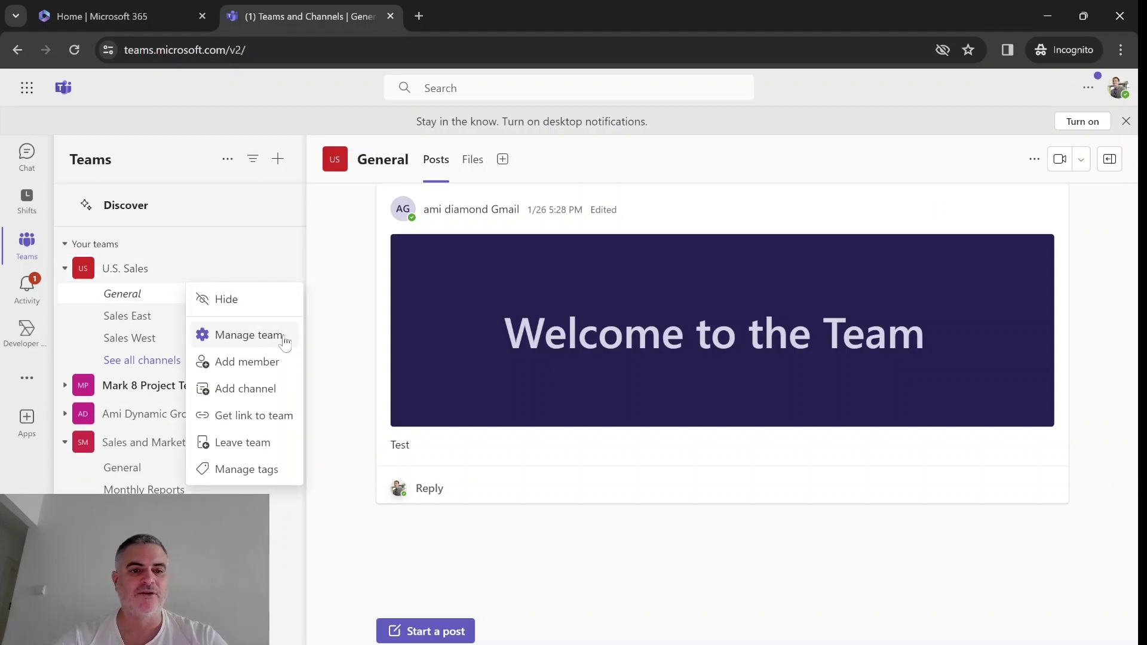
click(285, 339)
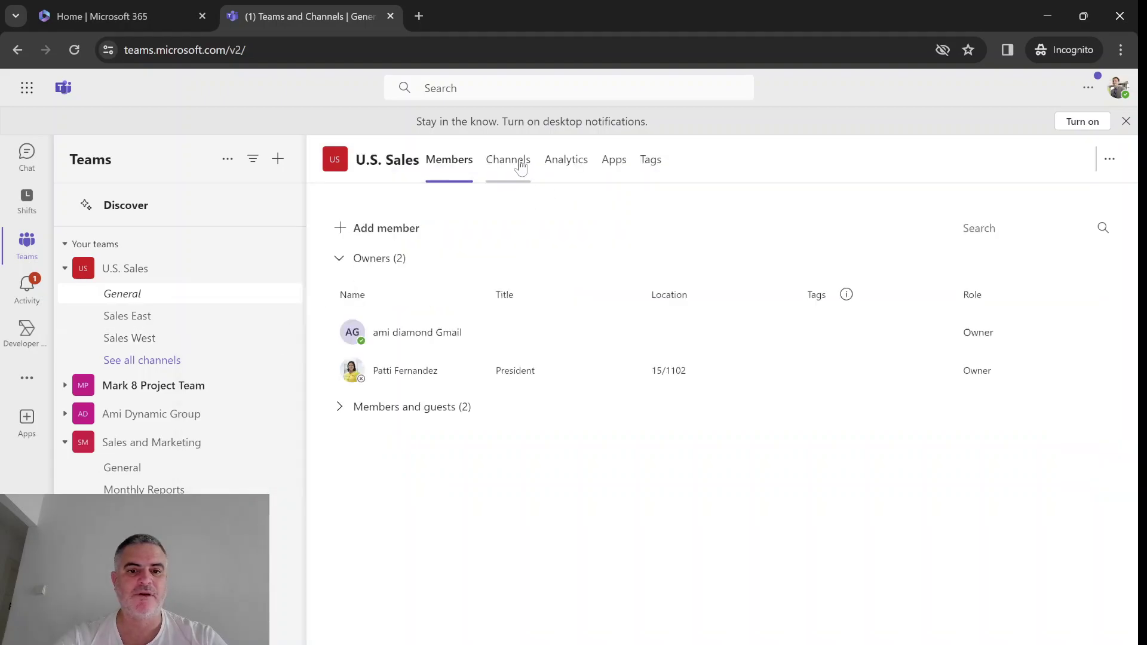
click(507, 172)
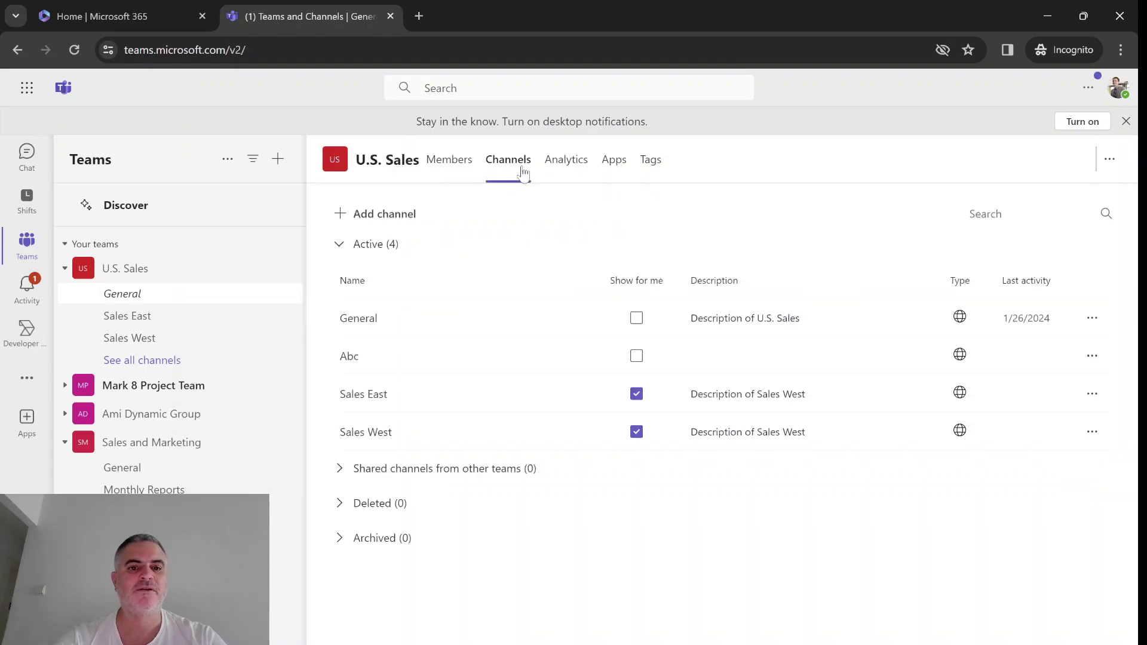
click(637, 394)
click(636, 433)
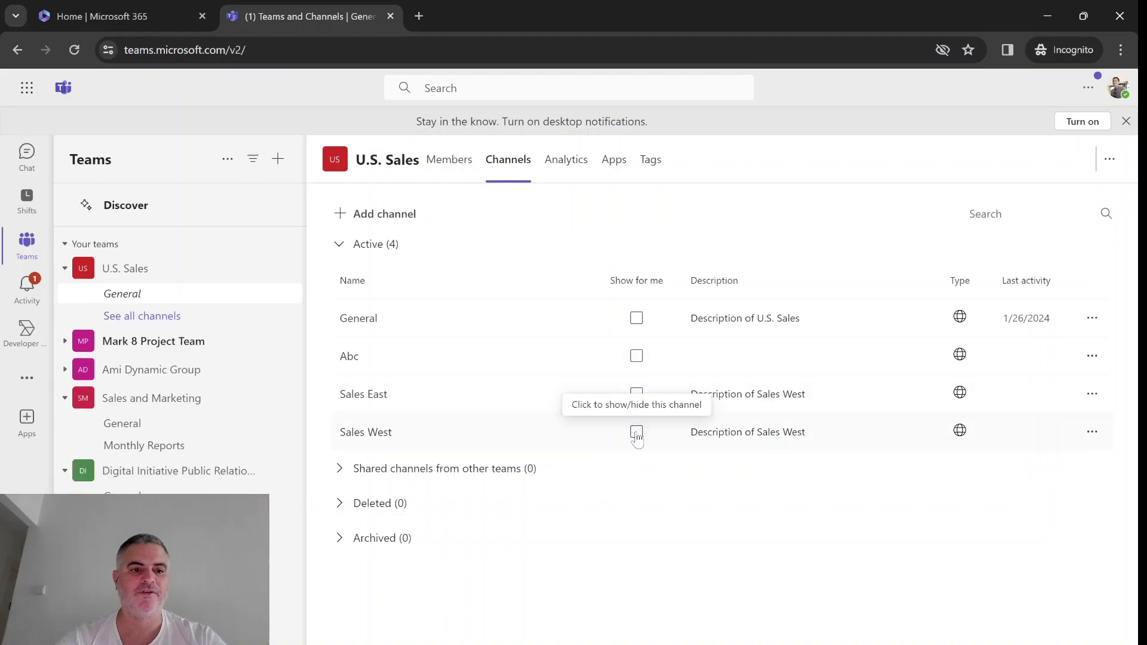
Turn Show for me back on for the Abc, Sales East and Sales West channels.
click(636, 356)
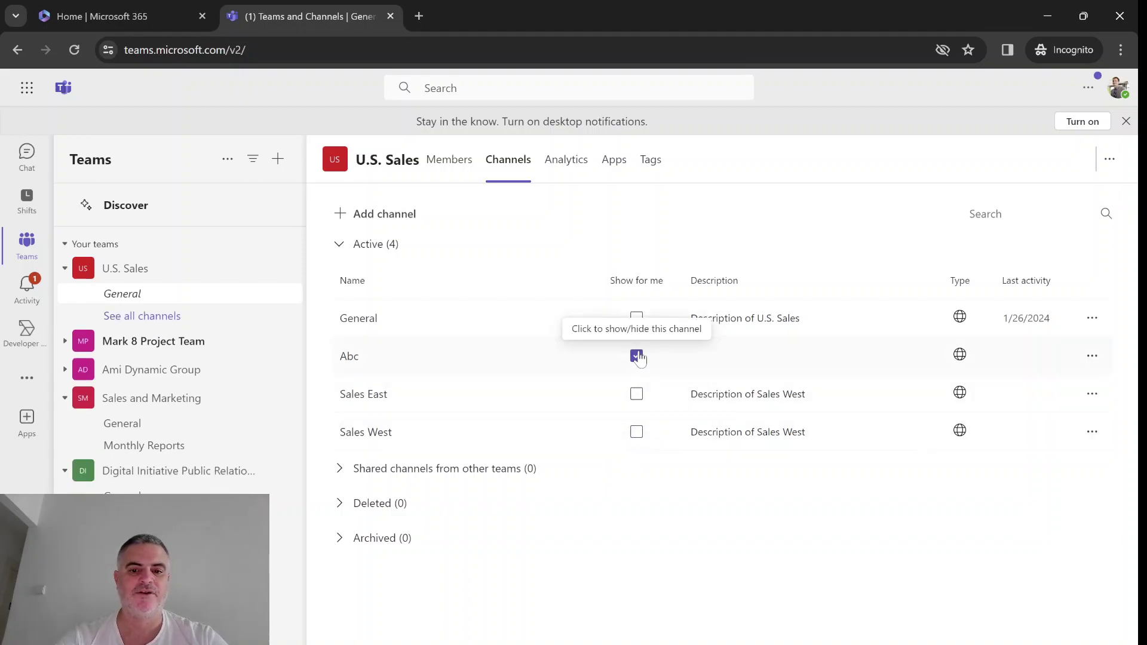
click(636, 394)
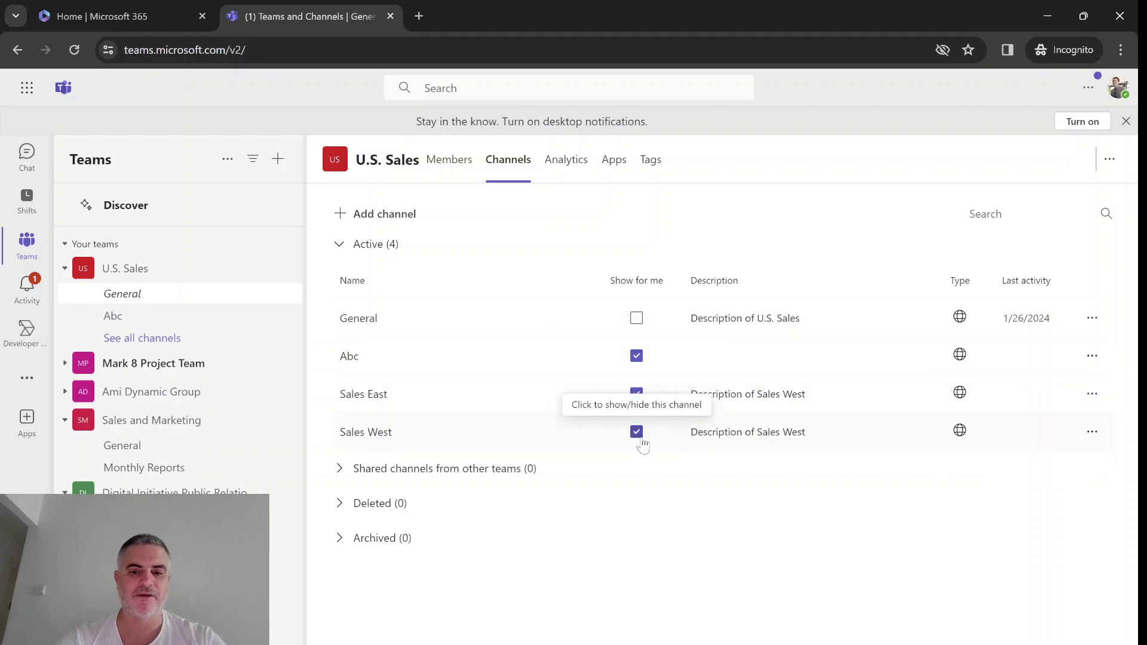